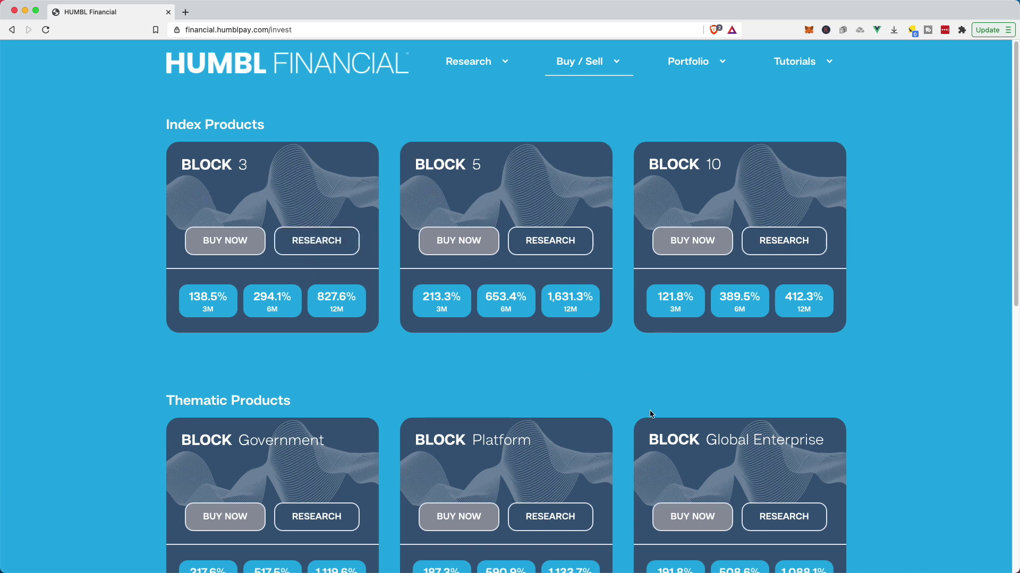
{"action": "scroll", "coordinate": [613, 440], "scroll_direction": "down", "scroll_amount": 3}
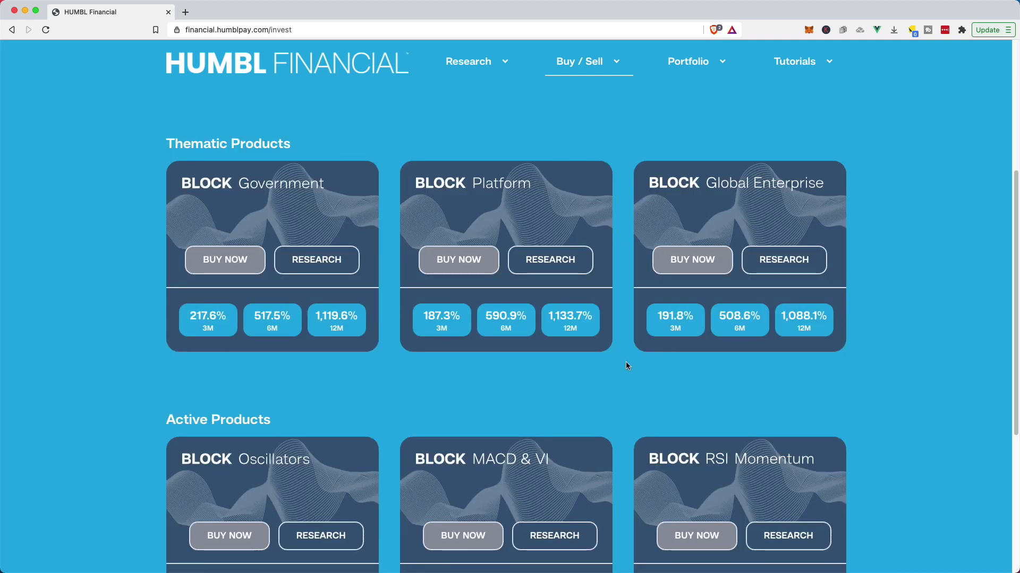
{"action": "scroll", "coordinate": [625, 365], "scroll_direction": "up", "scroll_amount": 1}
{"action": "scroll", "coordinate": [625, 366], "scroll_direction": "up", "scroll_amount": 2}
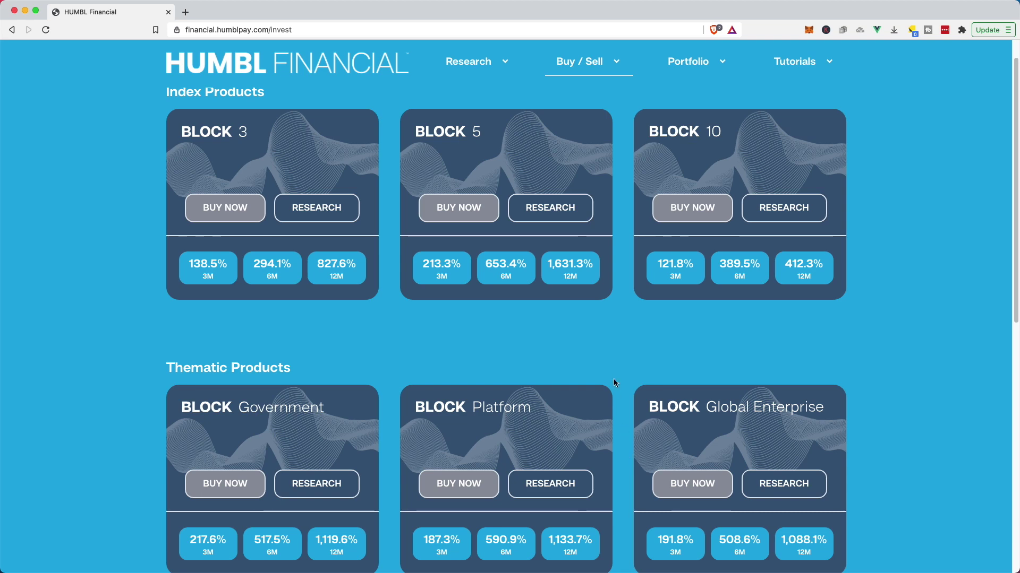
{"action": "scroll", "coordinate": [614, 382], "scroll_direction": "down", "scroll_amount": 3}
{"action": "scroll", "coordinate": [614, 383], "scroll_direction": "down", "scroll_amount": 2}
{"action": "scroll", "coordinate": [620, 373], "scroll_direction": "down", "scroll_amount": 3}
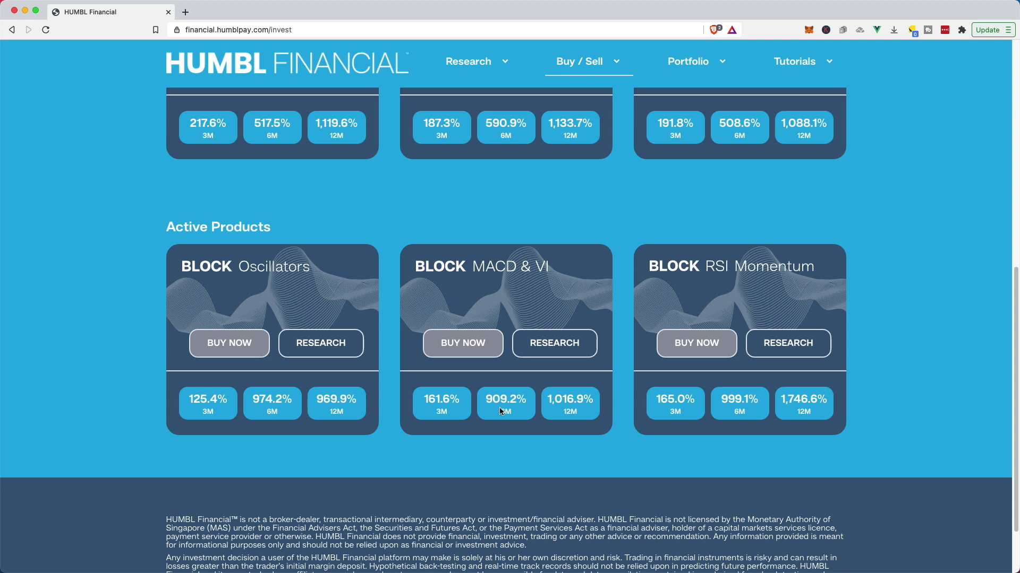
{"action": "scroll", "coordinate": [624, 331], "scroll_direction": "up", "scroll_amount": 1}
{"action": "scroll", "coordinate": [624, 333], "scroll_direction": "up", "scroll_amount": 3}
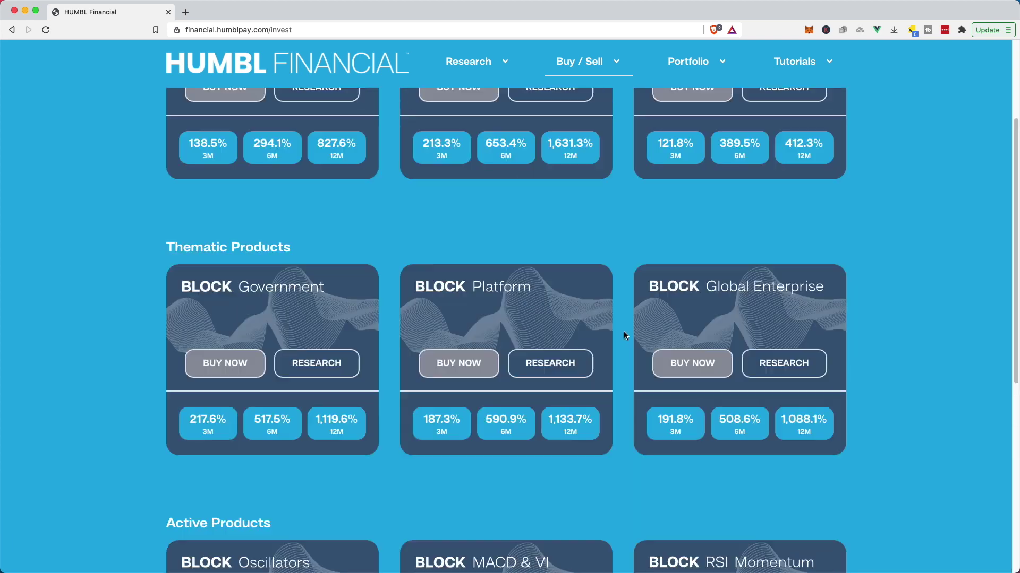
{"action": "scroll", "coordinate": [624, 335], "scroll_direction": "up", "scroll_amount": 2}
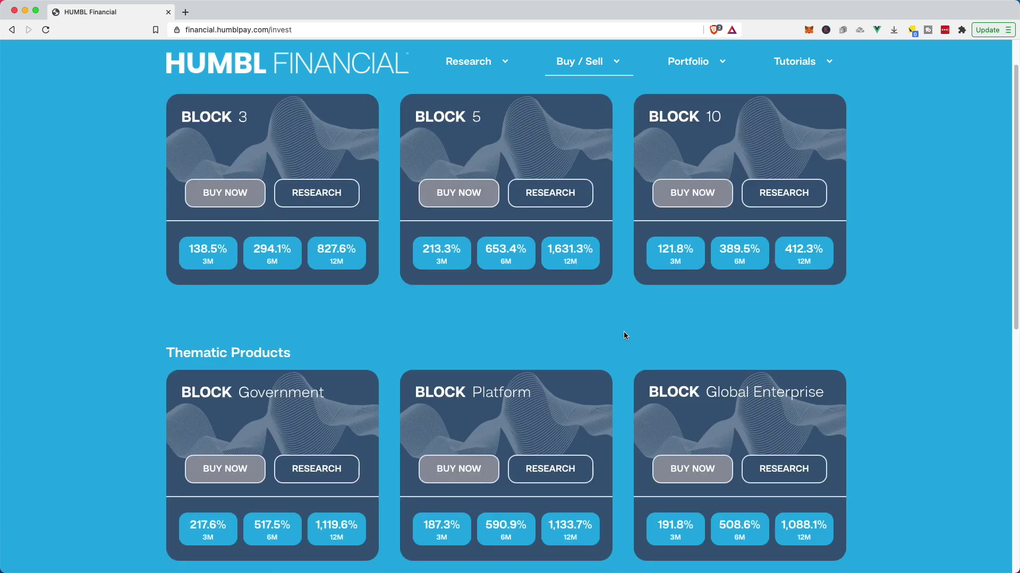
- Open BLOCK 5's Coinbase Pro research page and set its performance chart to 6M
{"action": "left_click", "coordinate": [554, 199]}
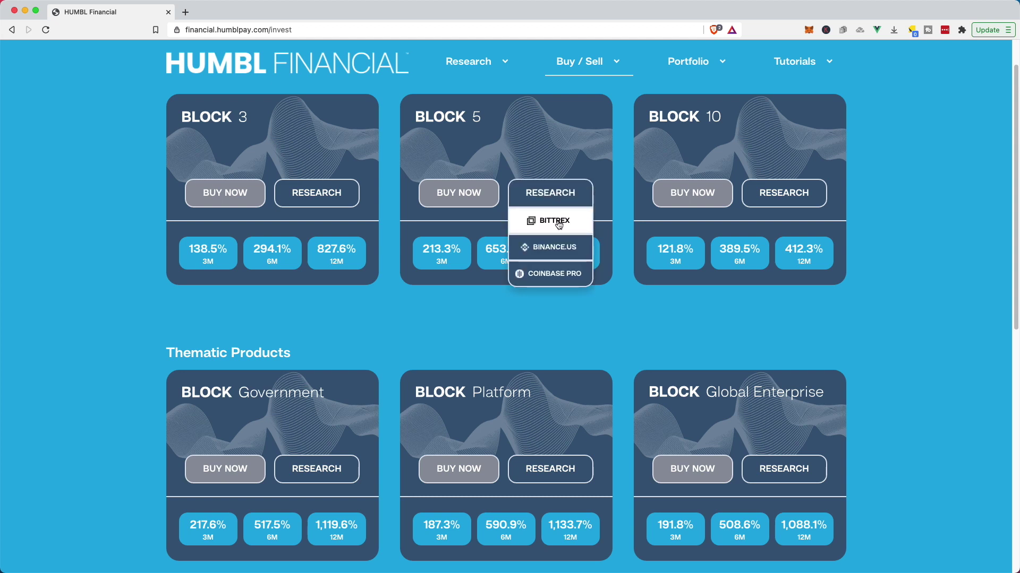
{"action": "left_click", "coordinate": [564, 276]}
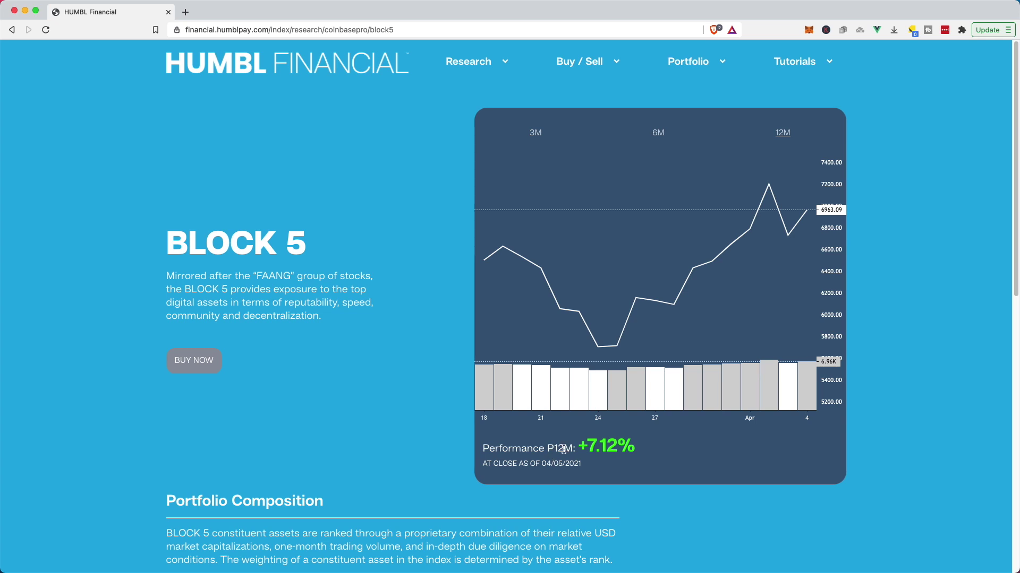
{"action": "left_click", "coordinate": [657, 134]}
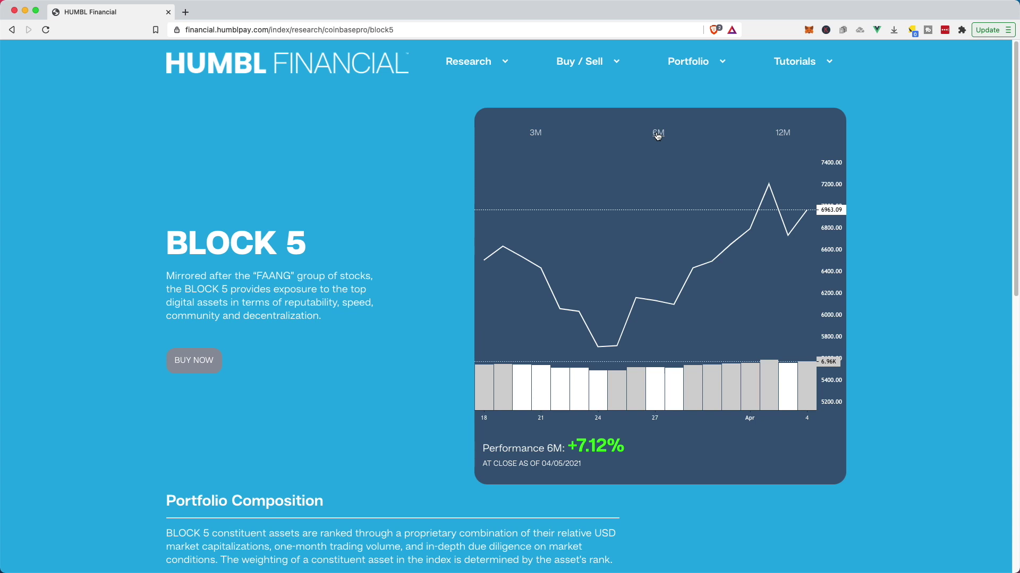
- Switch the BLOCK 5 chart to the 3M period, showing +7.12% performance
{"action": "left_click", "coordinate": [536, 134]}
{"action": "scroll", "coordinate": [447, 233], "scroll_direction": "down", "scroll_amount": 2}
{"action": "scroll", "coordinate": [447, 233], "scroll_direction": "down", "scroll_amount": 3}
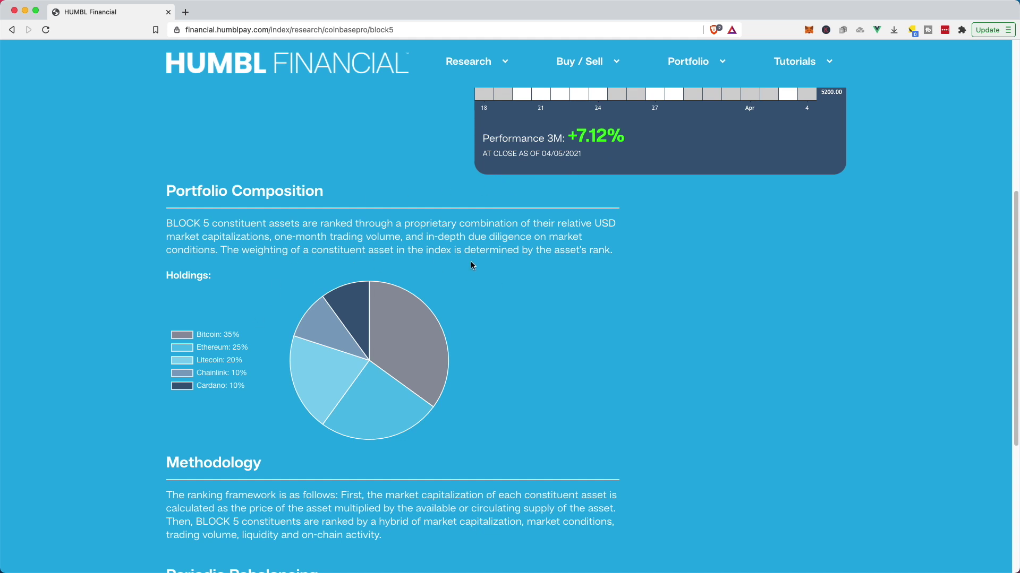
{"action": "scroll", "coordinate": [471, 263], "scroll_direction": "up", "scroll_amount": 2}
{"action": "scroll", "coordinate": [448, 292], "scroll_direction": "up", "scroll_amount": 3}
{"action": "scroll", "coordinate": [448, 292], "scroll_direction": "up", "scroll_amount": 3}
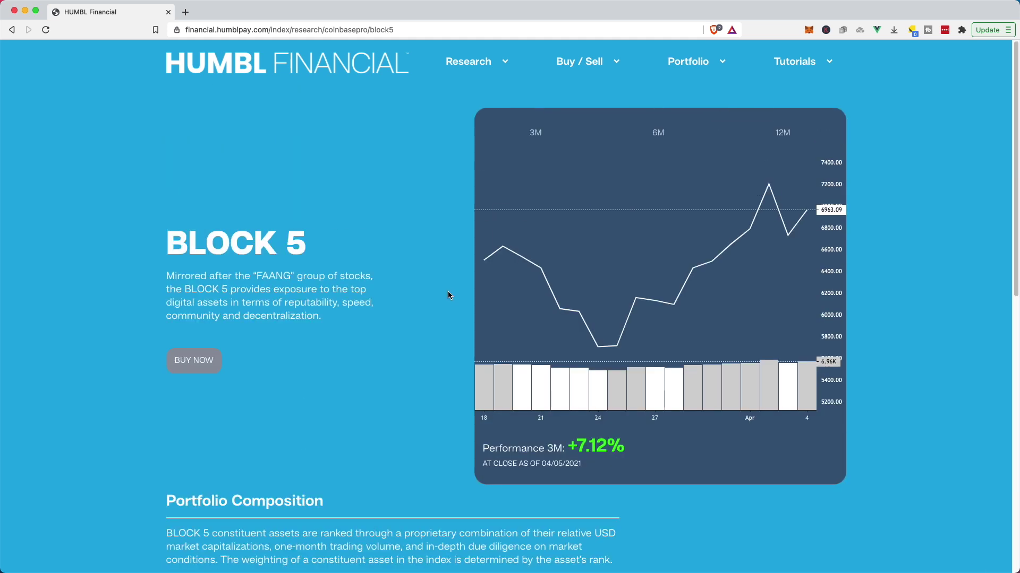
{"action": "scroll", "coordinate": [388, 315], "scroll_direction": "down", "scroll_amount": 3}
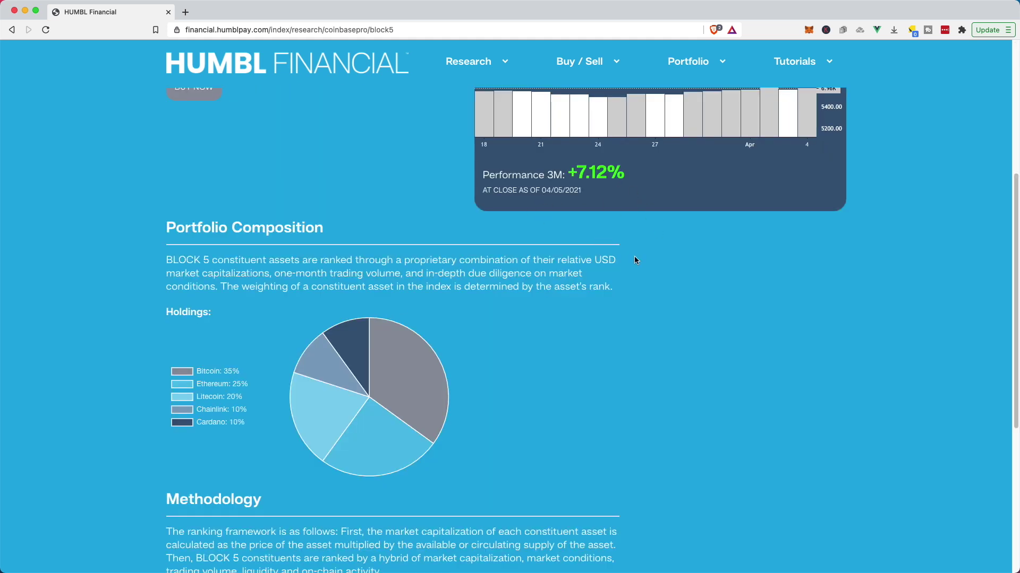
{"action": "scroll", "coordinate": [575, 388], "scroll_direction": "down", "scroll_amount": 3}
{"action": "scroll", "coordinate": [664, 367], "scroll_direction": "down", "scroll_amount": 2}
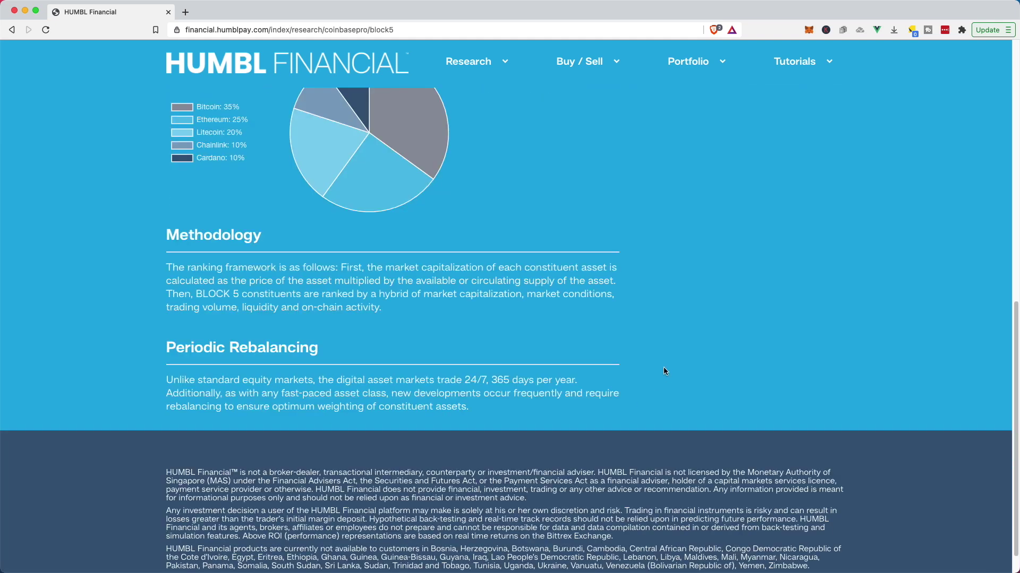
{"action": "scroll", "coordinate": [654, 368], "scroll_direction": "up", "scroll_amount": 5}
{"action": "scroll", "coordinate": [654, 369], "scroll_direction": "up", "scroll_amount": 2}
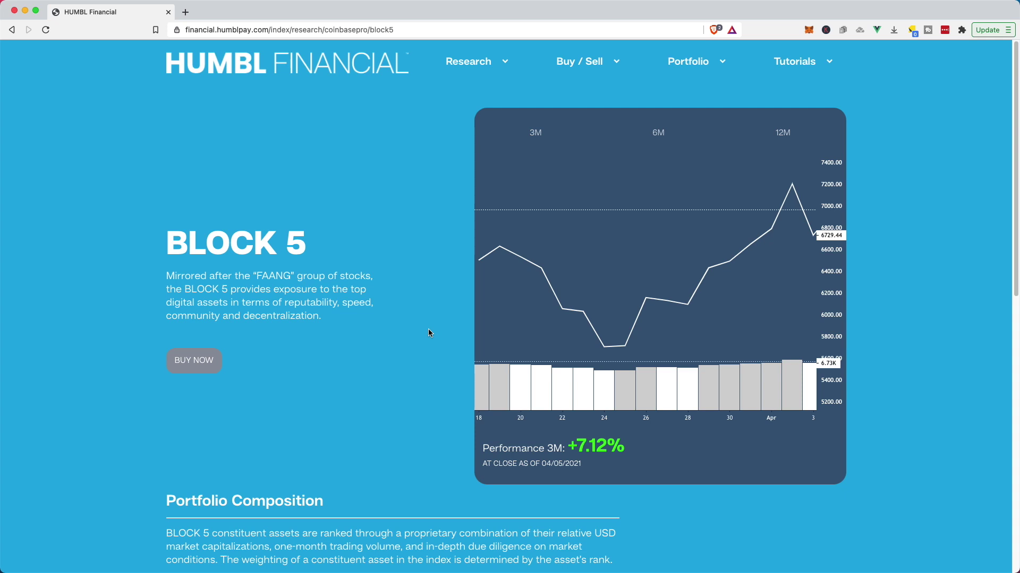
{"action": "scroll", "coordinate": [427, 333], "scroll_direction": "down", "scroll_amount": 3}
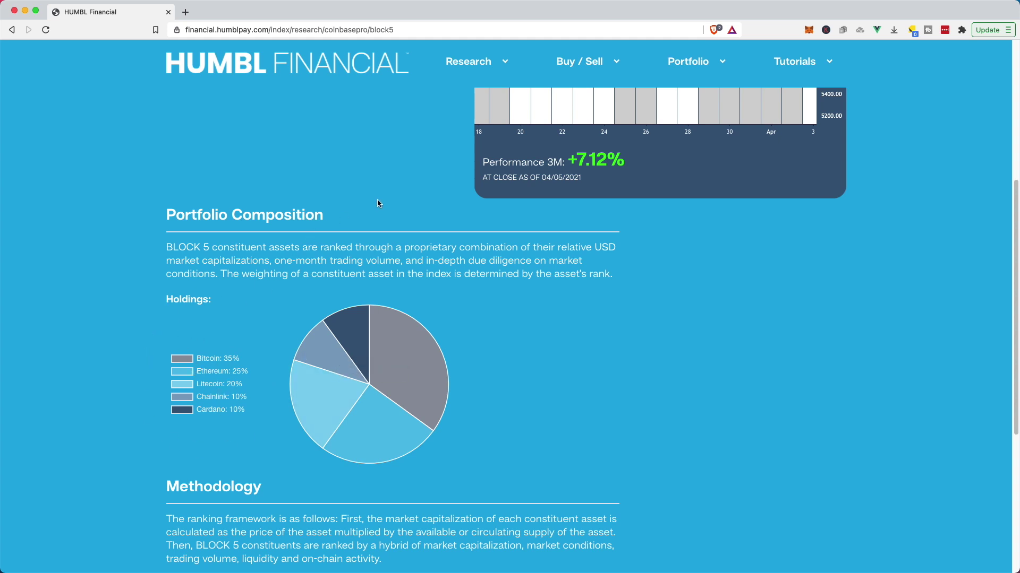
{"action": "scroll", "coordinate": [377, 200], "scroll_direction": "up", "scroll_amount": 4}
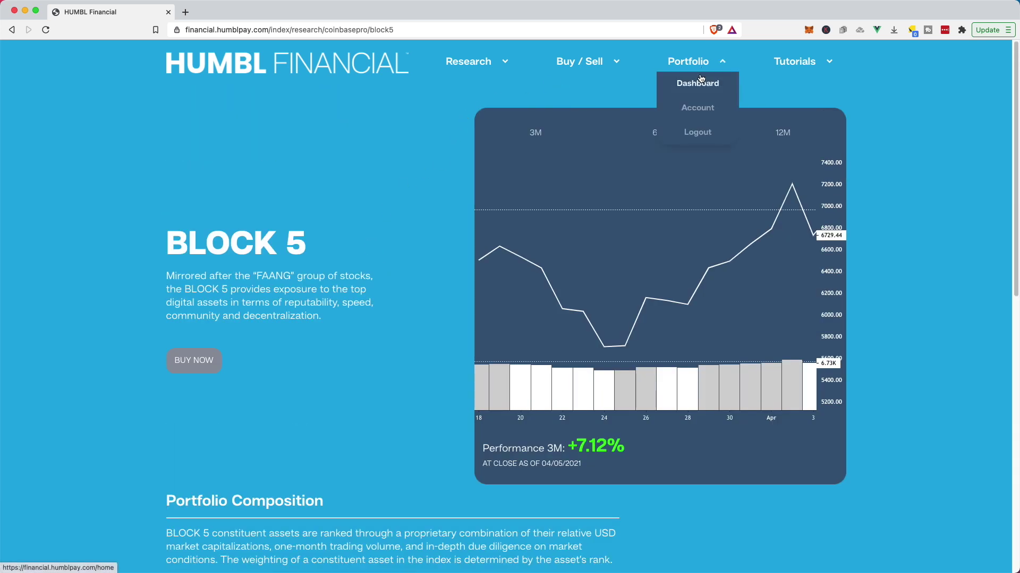
- Choose Buy / Sell from the Buy / Sell menu to load the invest page
{"action": "mouse_move", "coordinate": [586, 61]}
{"action": "left_click", "coordinate": [597, 88]}
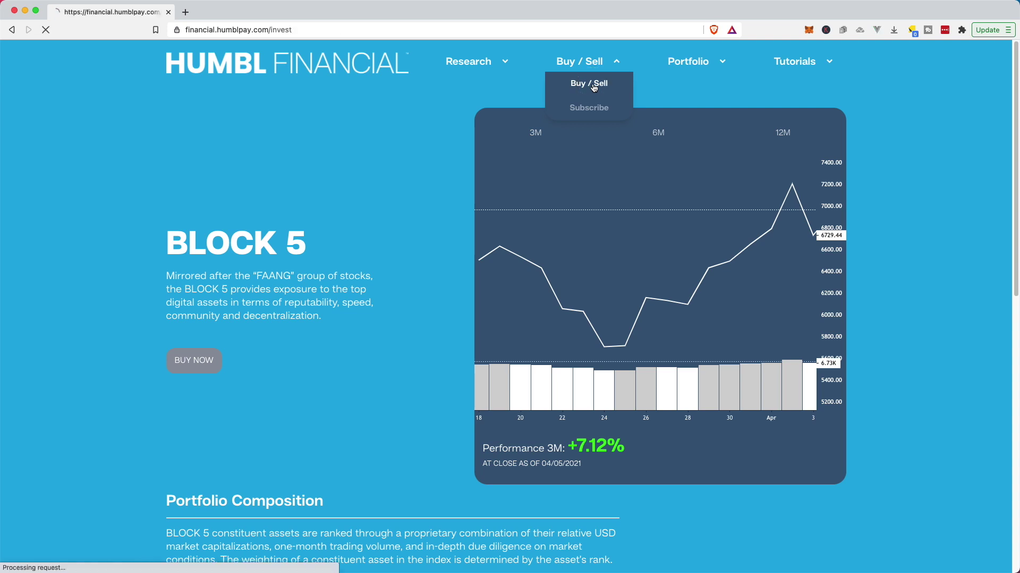